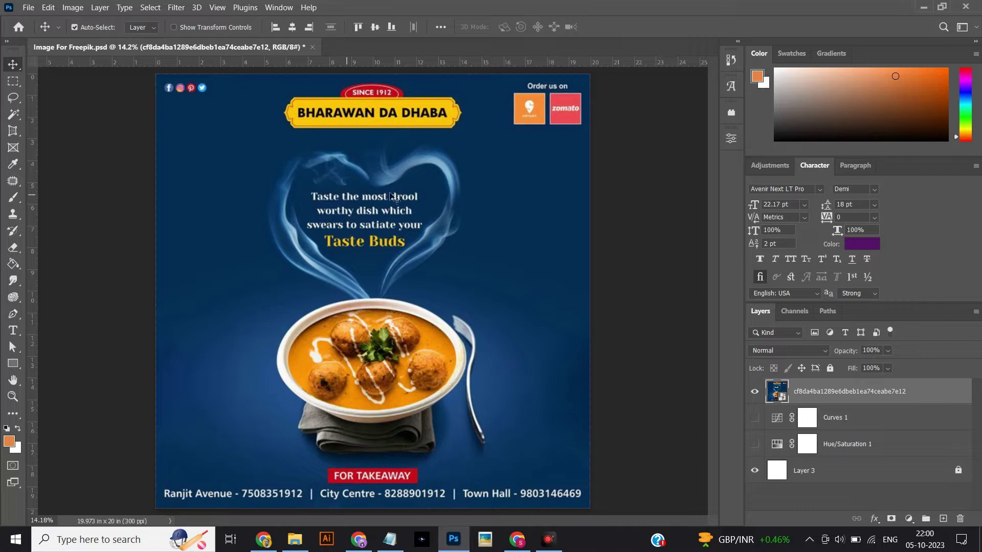
Search Google in Chrome for 'replicate' and open replicate.com.
scroll(420, 206, up, 1)
scroll(420, 206, down, 2)
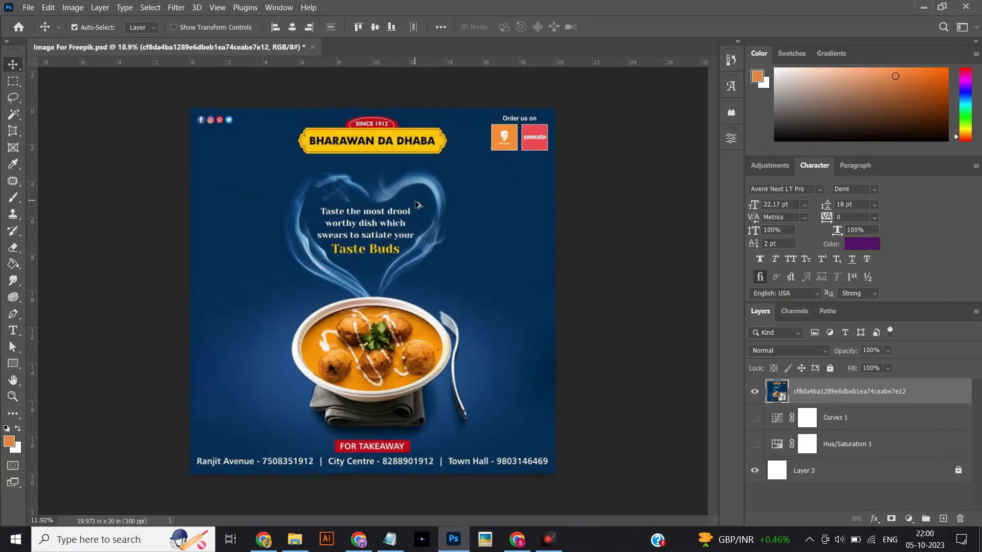
scroll(450, 233, up, 3)
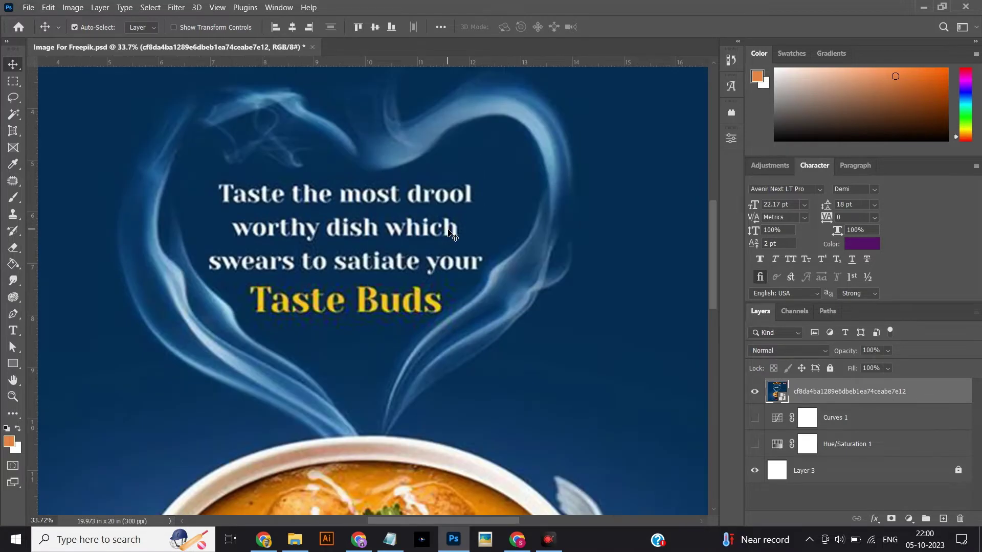
scroll(450, 233, down, 3)
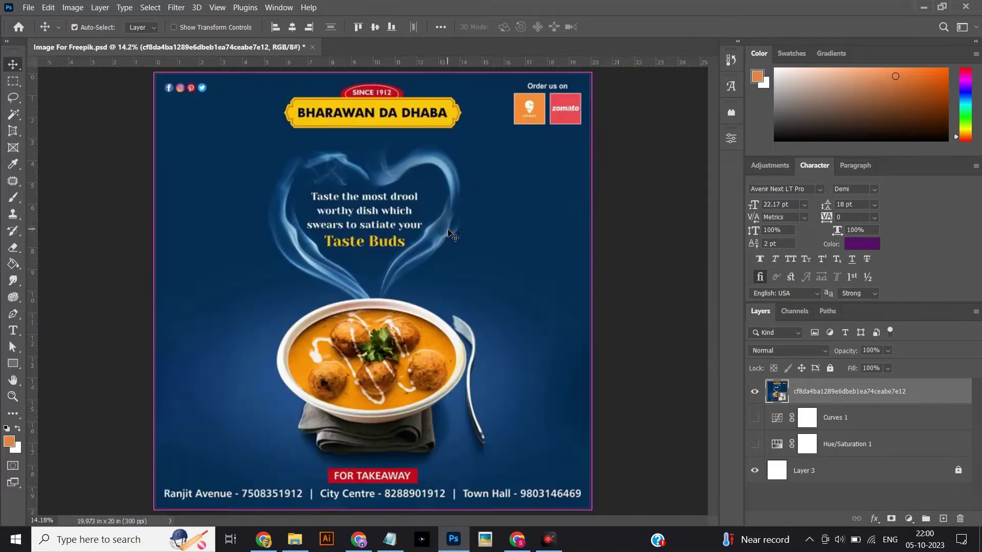
scroll(225, 179, up, 3)
scroll(497, 241, down, 2)
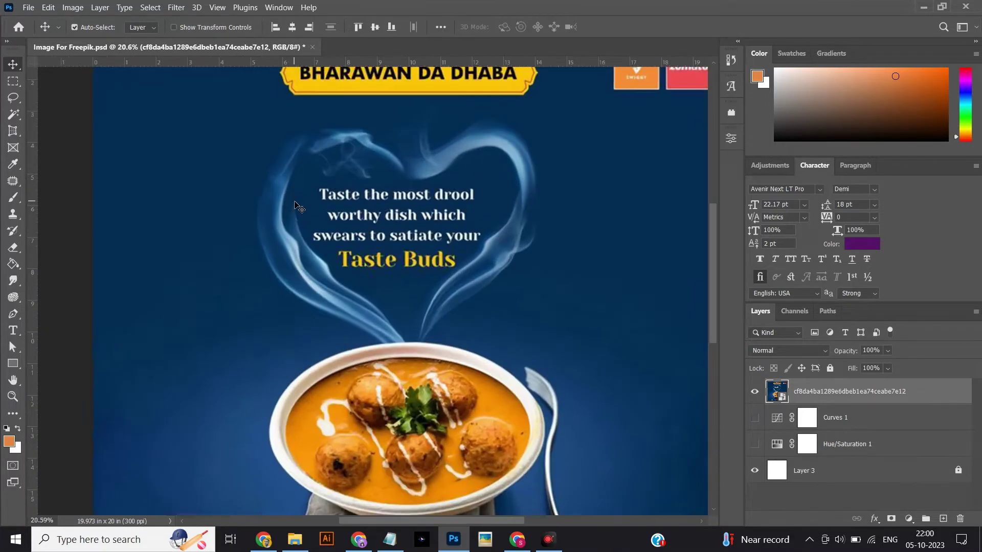
scroll(297, 204, up, 3)
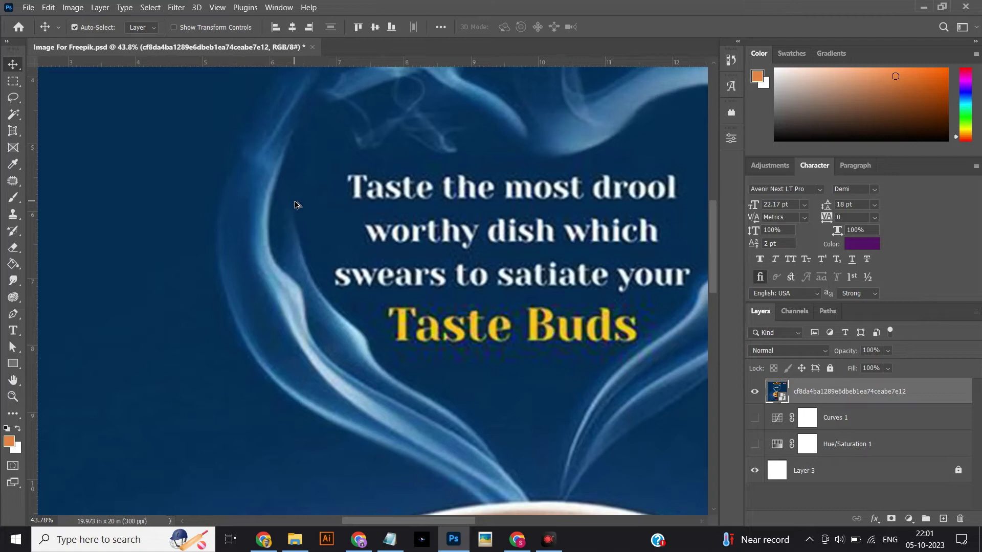
scroll(295, 205, down, 1)
scroll(289, 207, down, 1)
scroll(281, 209, down, 1)
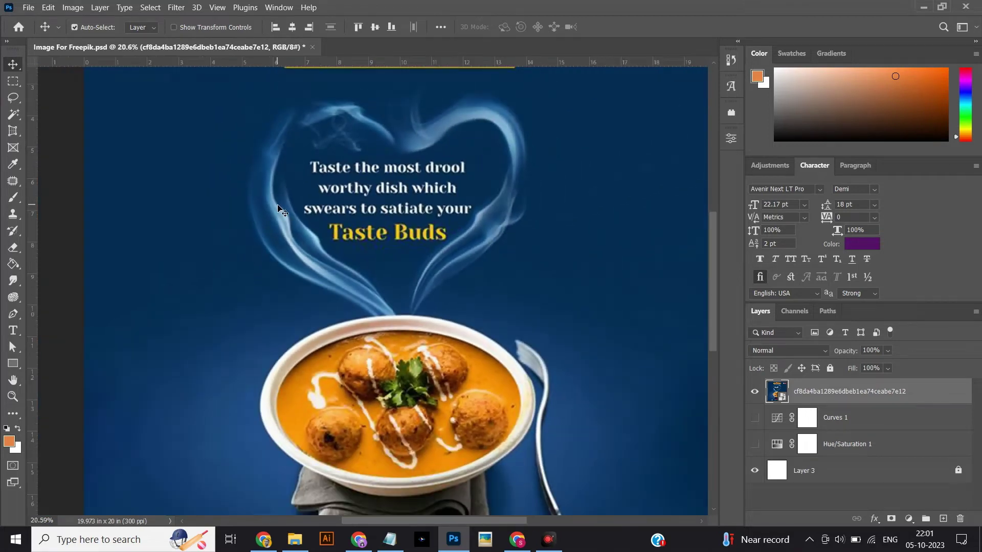
scroll(280, 210, down, 1)
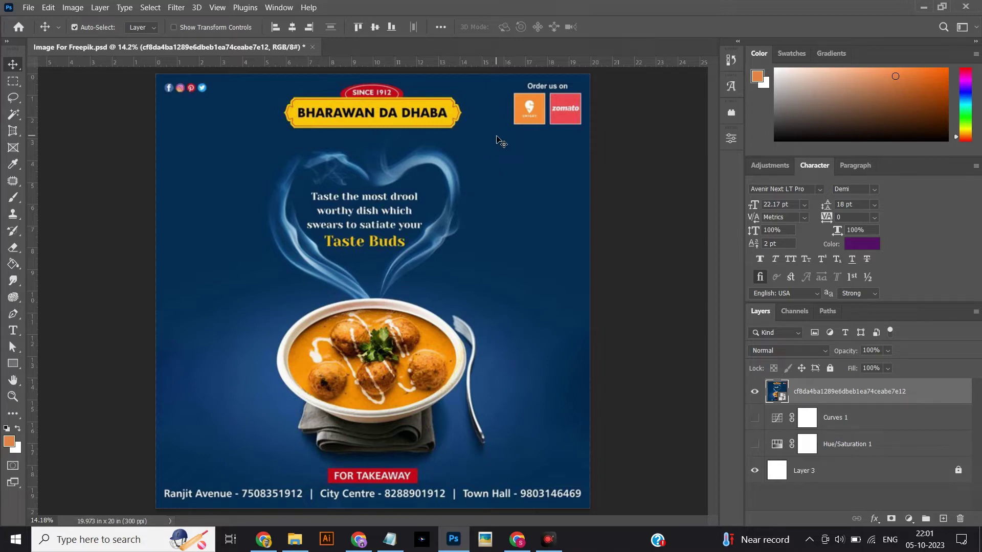
click(517, 539)
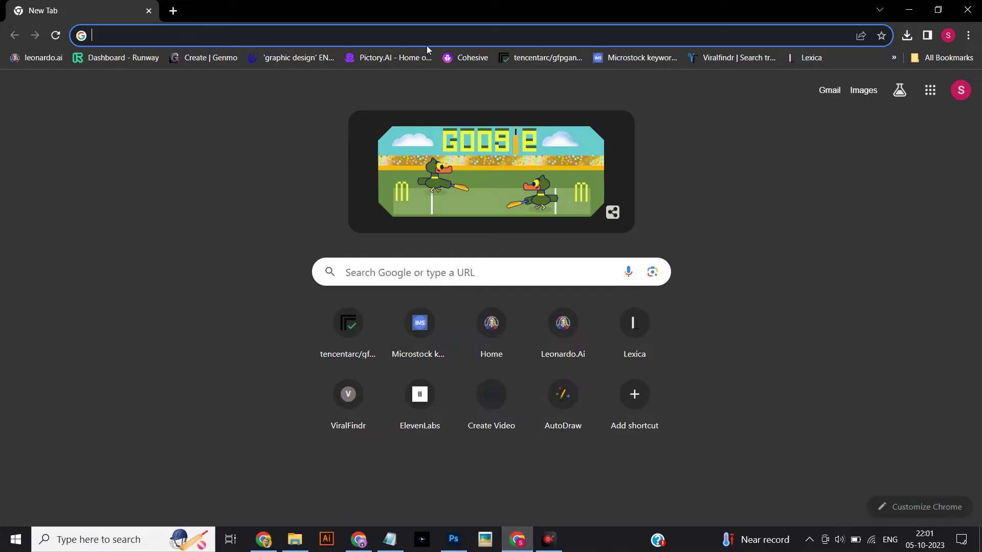
click(390, 272)
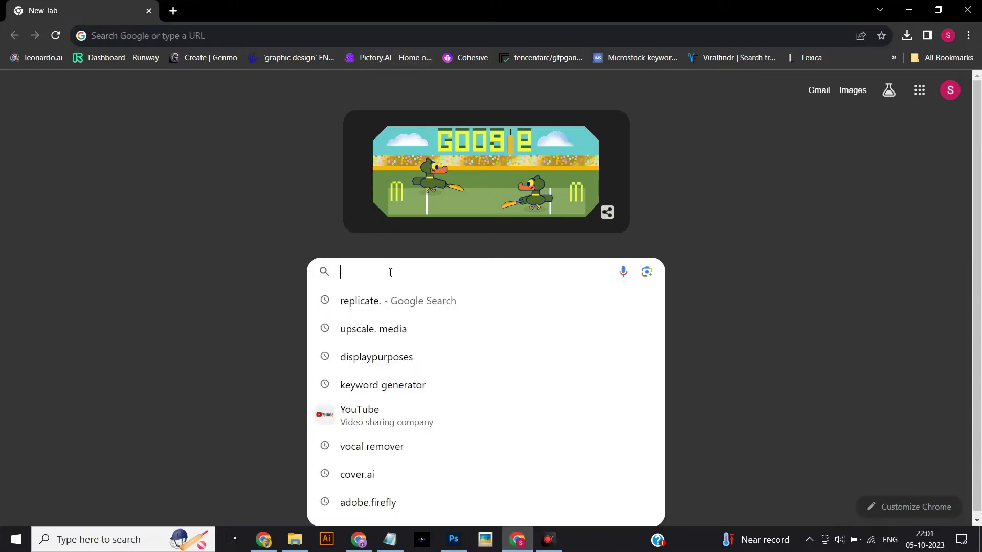
text(replicat)
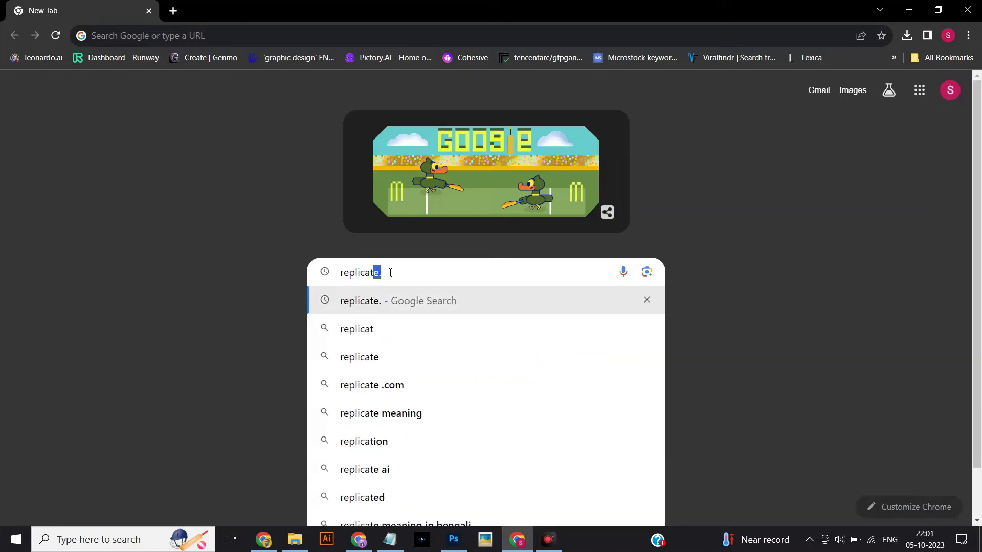
key(Return)
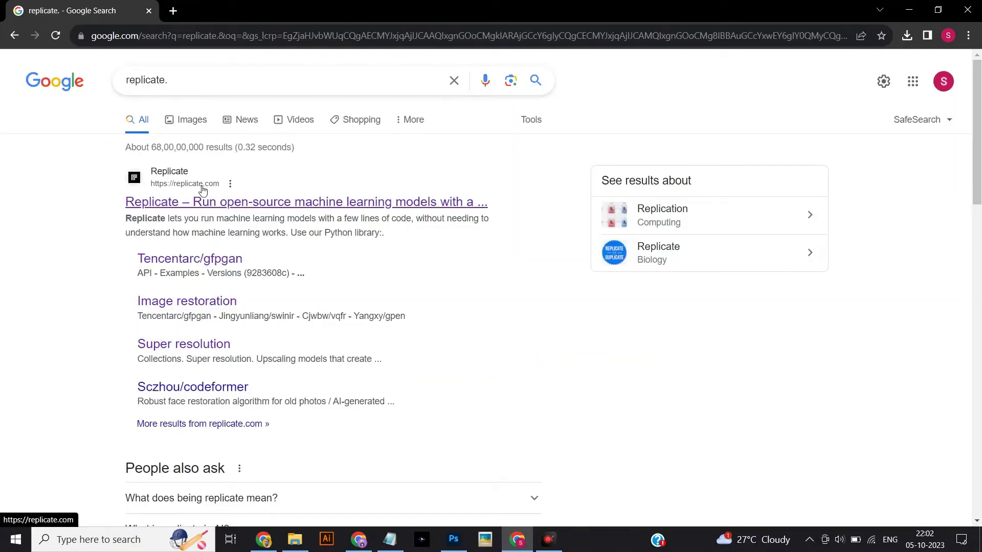
click(223, 203)
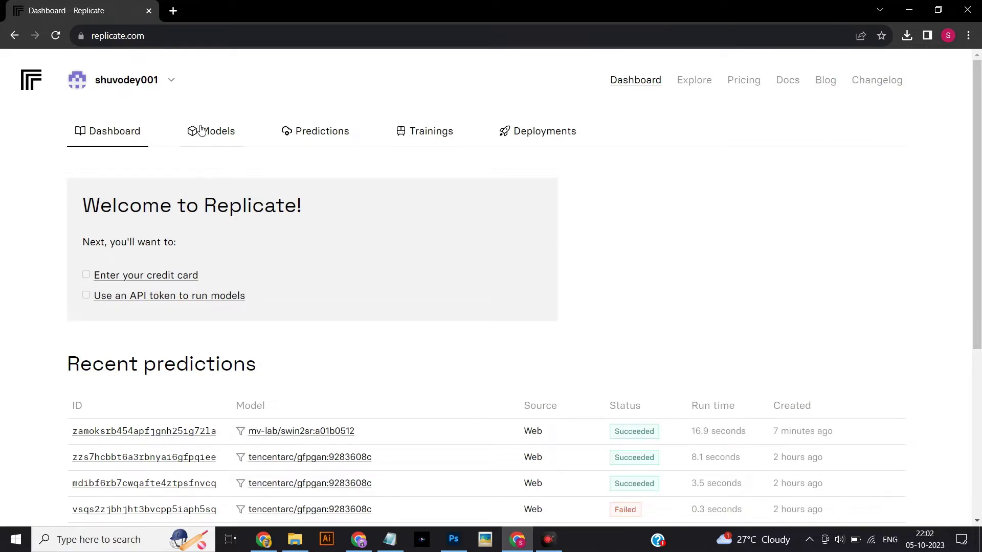
From Explore, find the Collections section and open Super resolution.
click(695, 80)
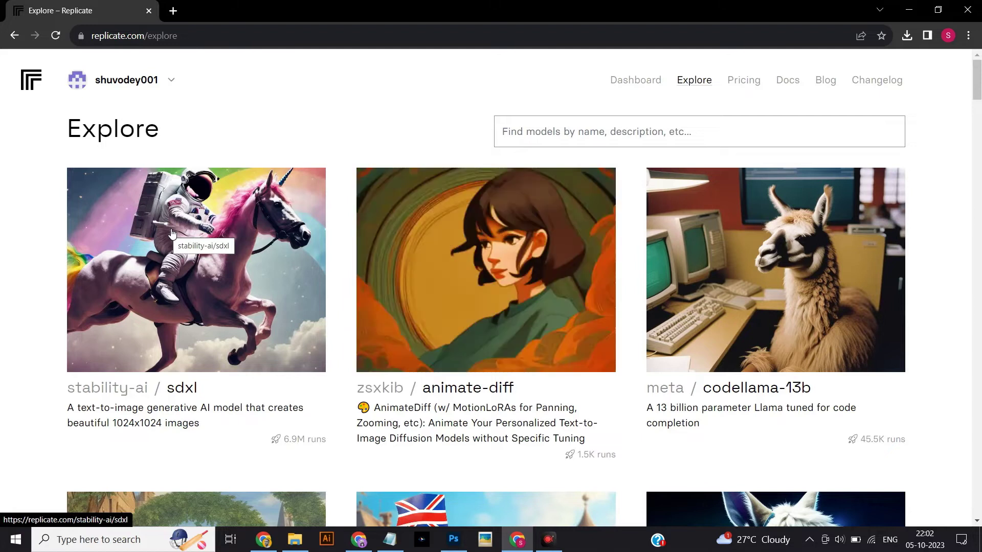
scroll(173, 233, down, 5)
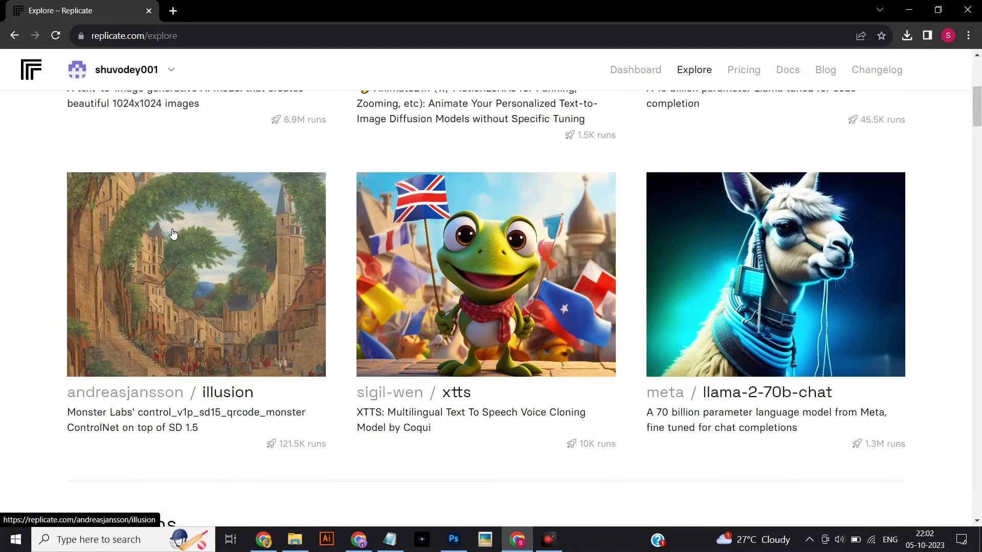
scroll(173, 233, down, 3)
scroll(173, 233, down, 1)
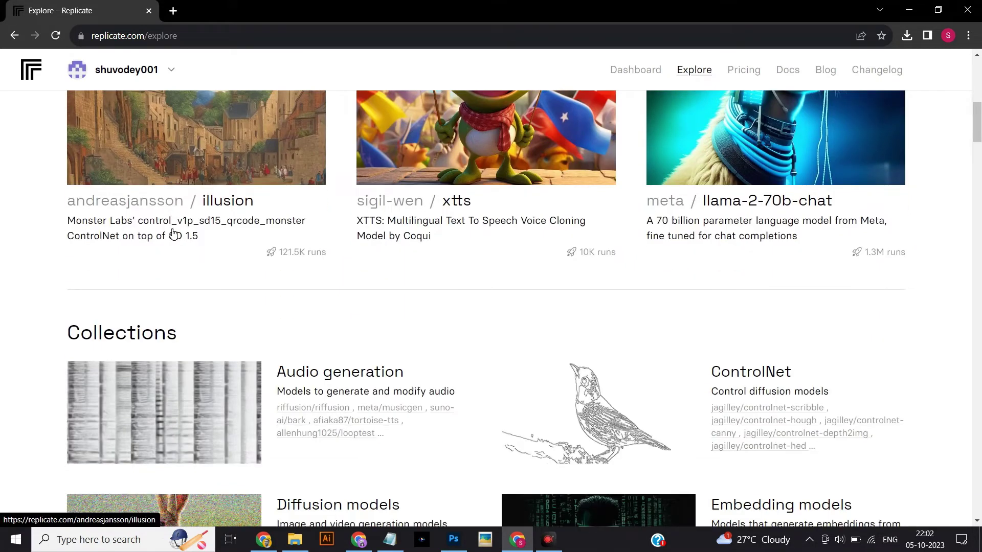
scroll(174, 234, up, 2)
scroll(173, 233, up, 4)
scroll(172, 233, up, 1)
scroll(170, 233, up, 1)
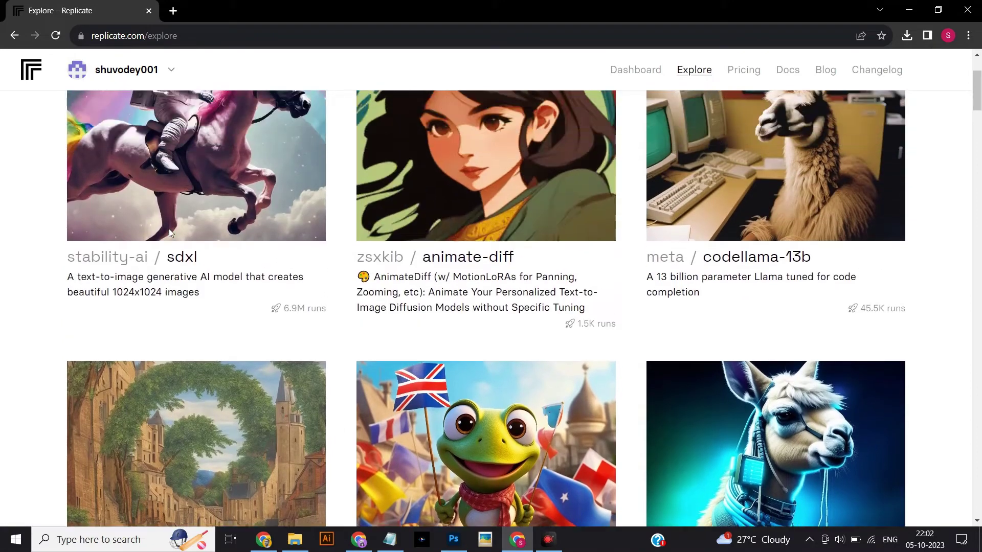
scroll(169, 233, up, 3)
scroll(170, 234, down, 5)
scroll(170, 234, down, 5)
scroll(170, 232, down, 4)
scroll(170, 233, down, 2)
scroll(171, 234, down, 1)
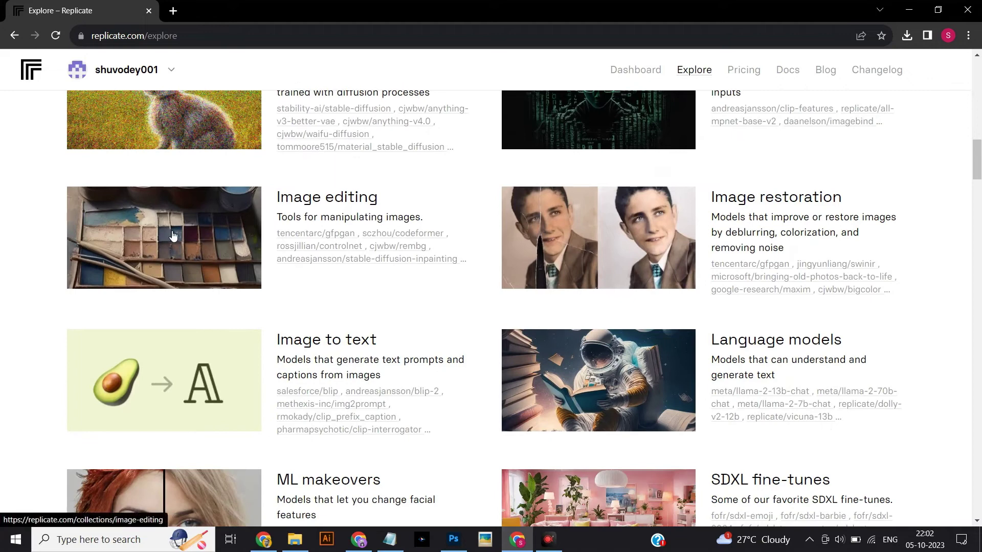
scroll(173, 235, up, 2)
scroll(173, 236, up, 1)
scroll(172, 235, up, 1)
scroll(173, 236, down, 7)
scroll(173, 236, down, 4)
scroll(170, 235, down, 3)
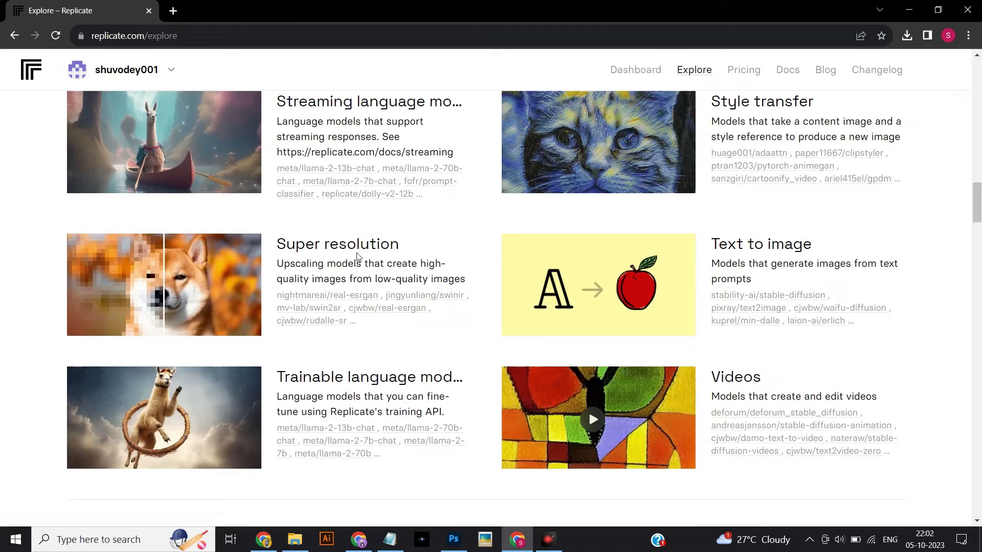
click(338, 248)
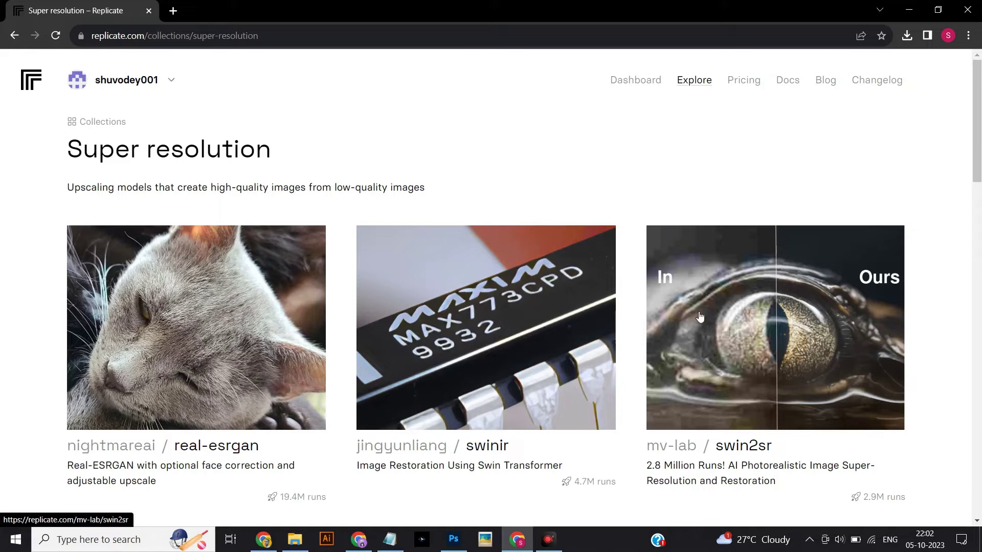
Scroll through the Super resolution collection to the swin2sr model card.
scroll(721, 319, down, 4)
scroll(122, 247, down, 4)
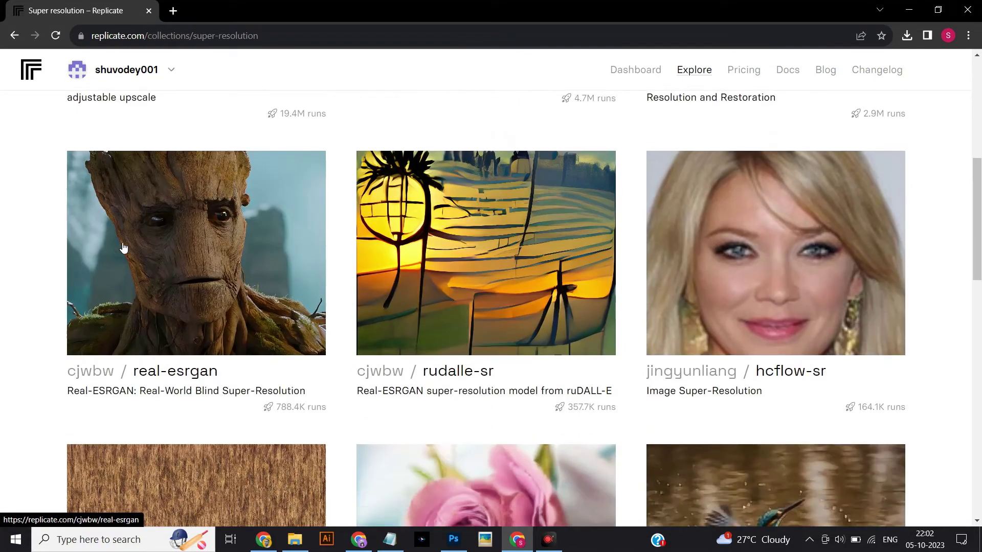
scroll(122, 248, down, 3)
scroll(124, 247, down, 4)
scroll(124, 248, down, 4)
scroll(124, 248, down, 2)
scroll(124, 248, down, 4)
scroll(123, 248, up, 4)
scroll(124, 248, up, 10)
scroll(124, 248, up, 6)
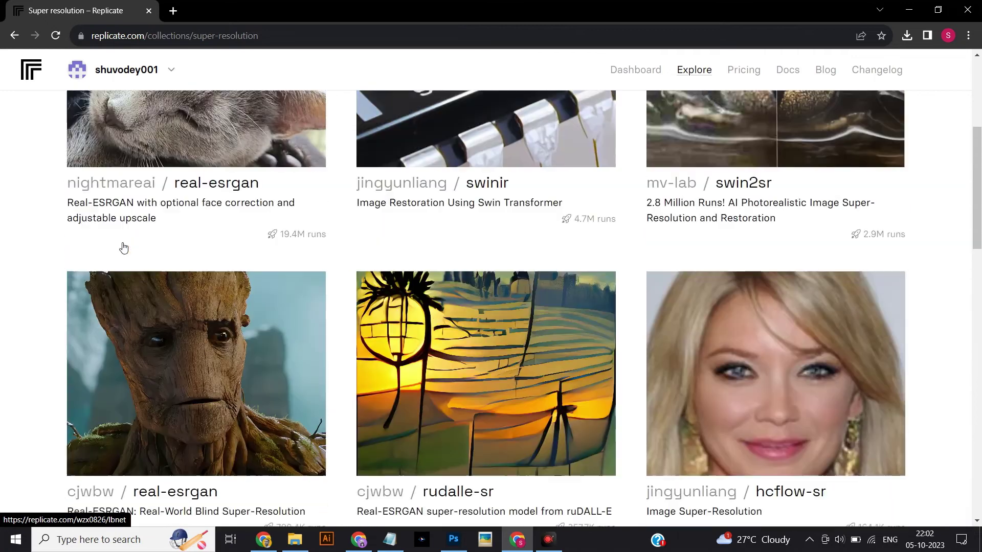
scroll(123, 248, up, 4)
scroll(124, 248, down, 1)
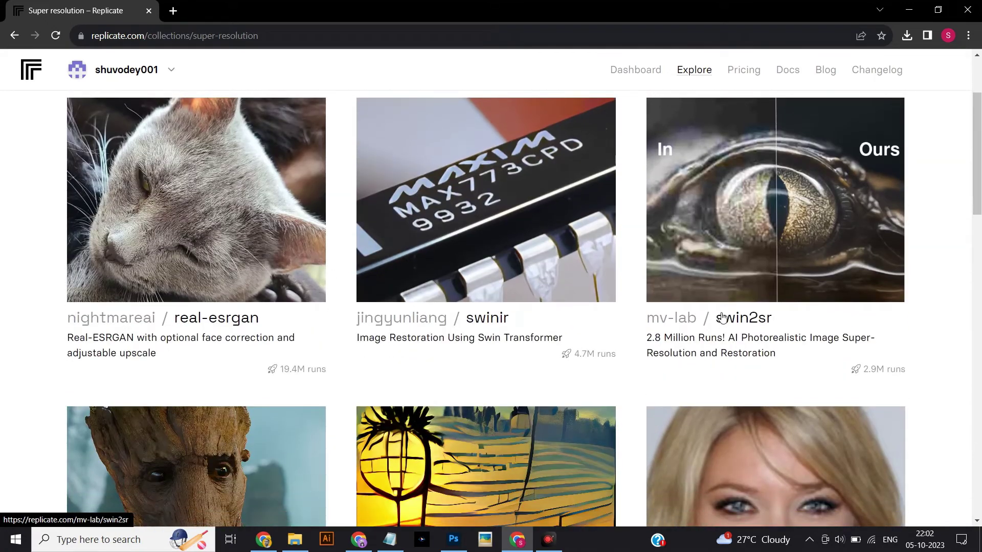
On the swin2sr page, upload cf8da4ba1289e6dbeb1ea74ceabe7e12.jpg from Downloads as the input image.
click(655, 323)
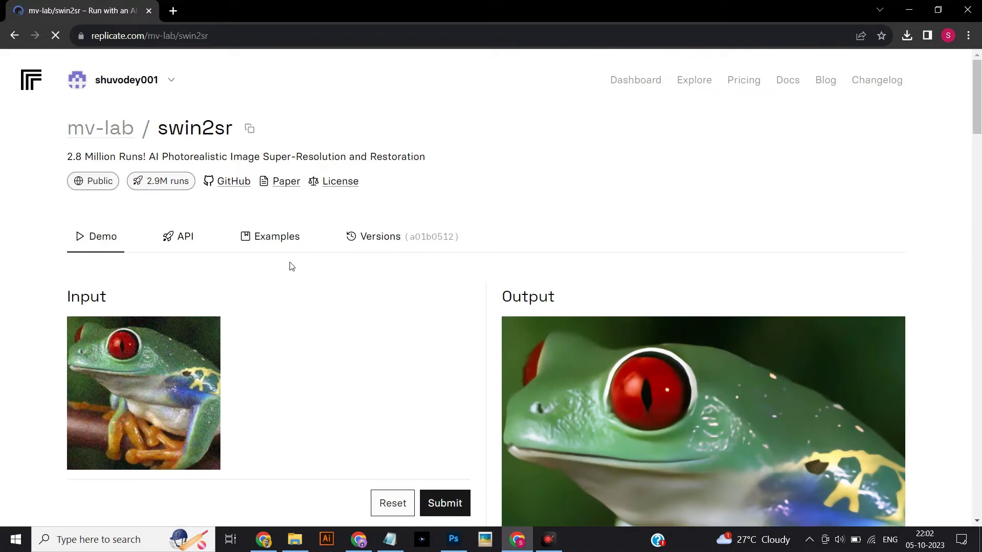
scroll(302, 279, down, 3)
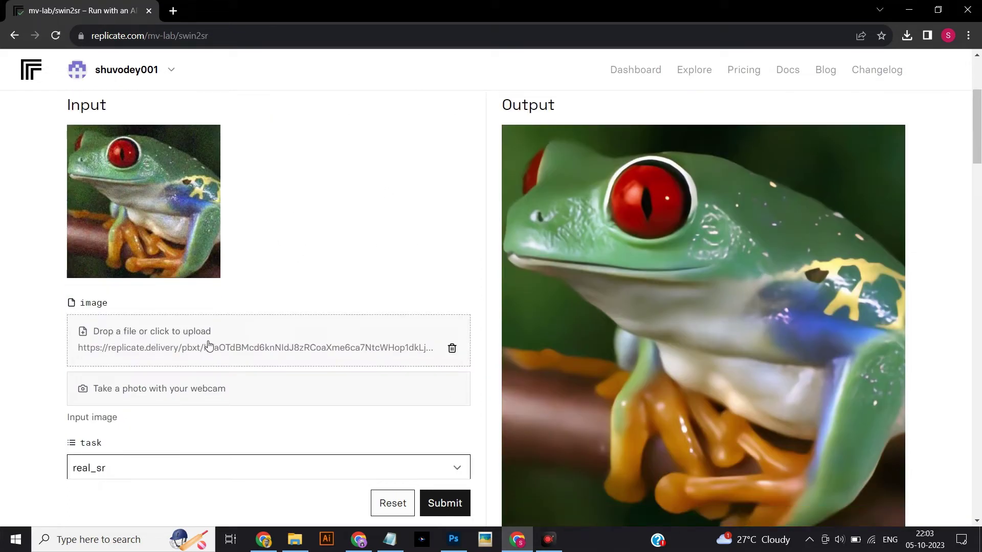
click(478, 390)
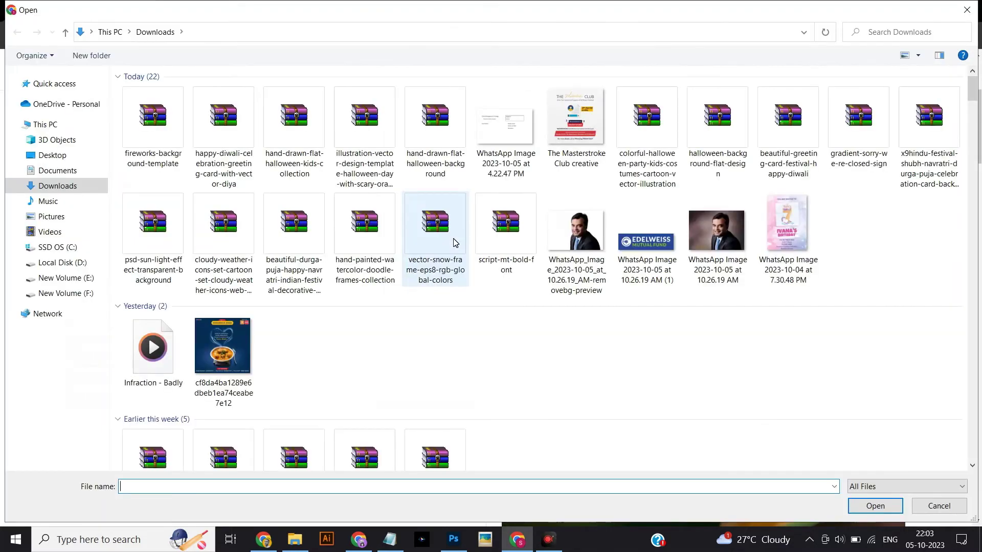
click(232, 356)
click(872, 506)
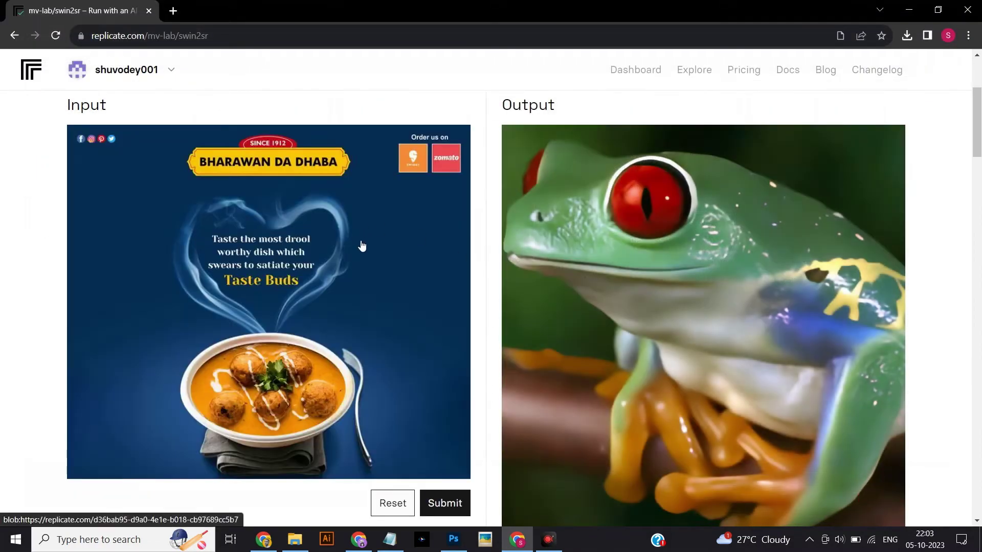
scroll(361, 245, down, 3)
scroll(361, 256, down, 4)
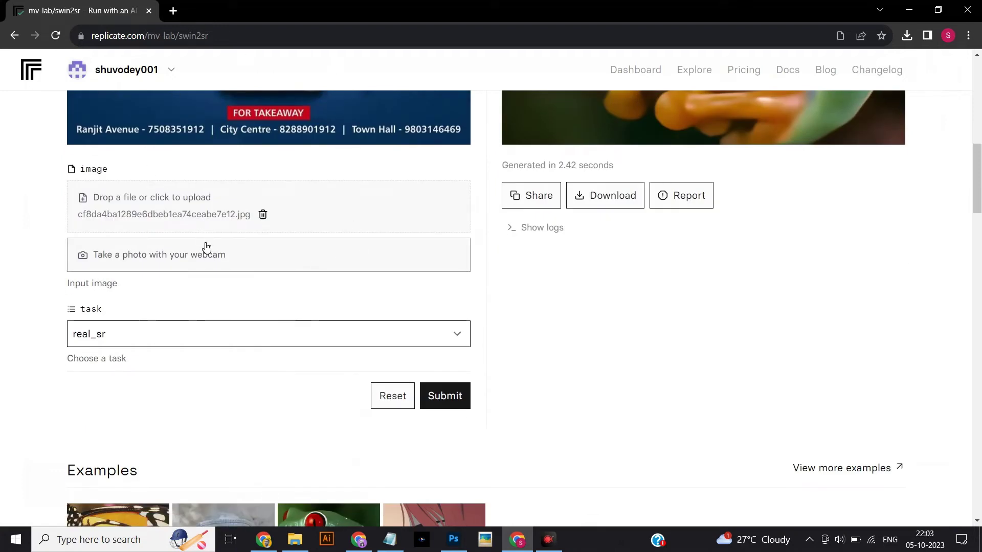
Submit the food poster to swin2sr and wait about 16 seconds for the upscaled output.
click(460, 396)
scroll(543, 397, up, 4)
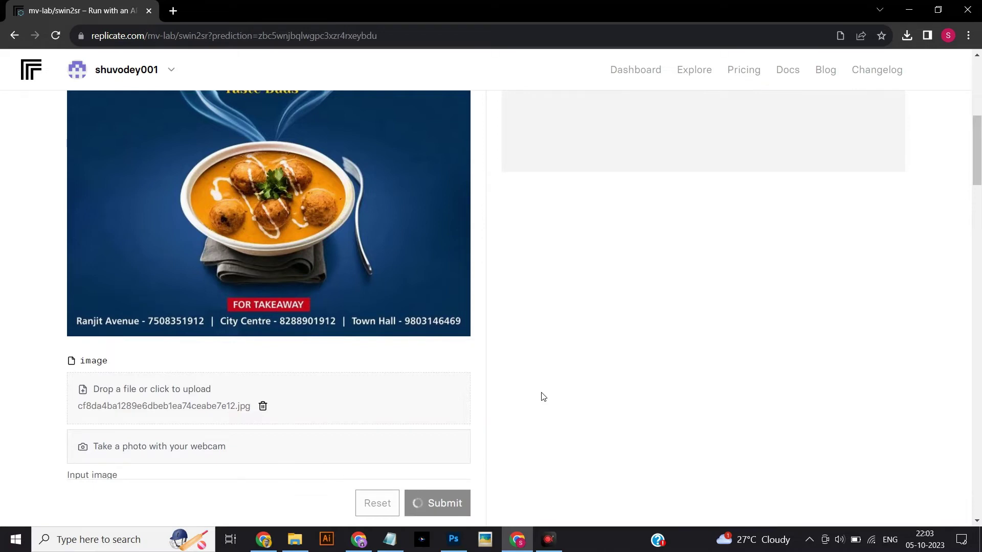
scroll(543, 396, up, 1)
scroll(543, 397, up, 1)
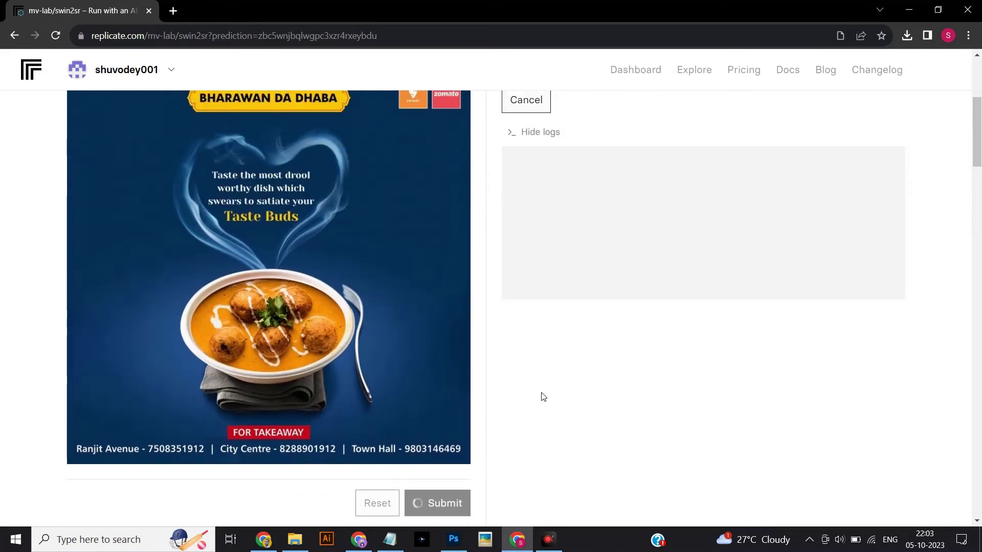
scroll(542, 397, up, 1)
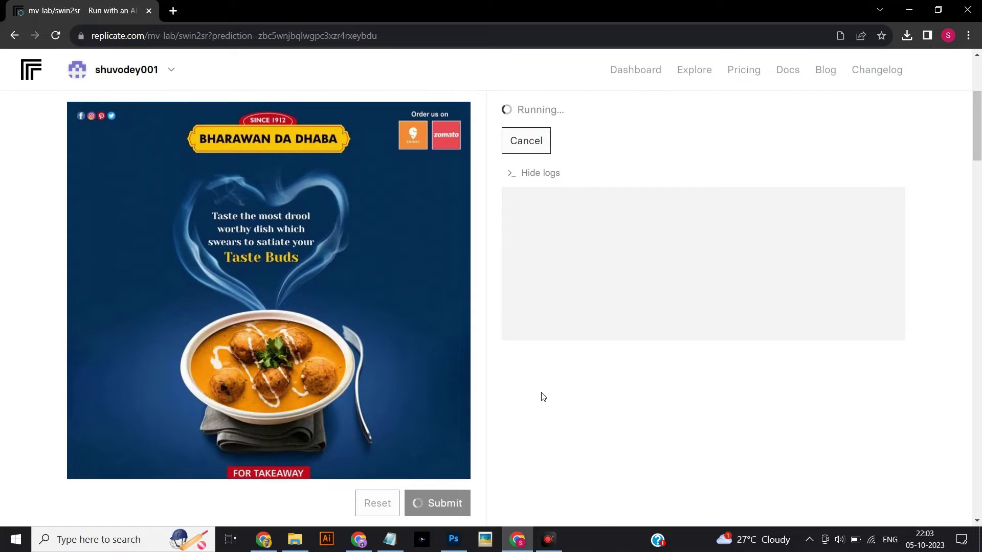
scroll(542, 396, up, 3)
scroll(543, 397, down, 1)
scroll(543, 396, down, 2)
scroll(542, 397, up, 1)
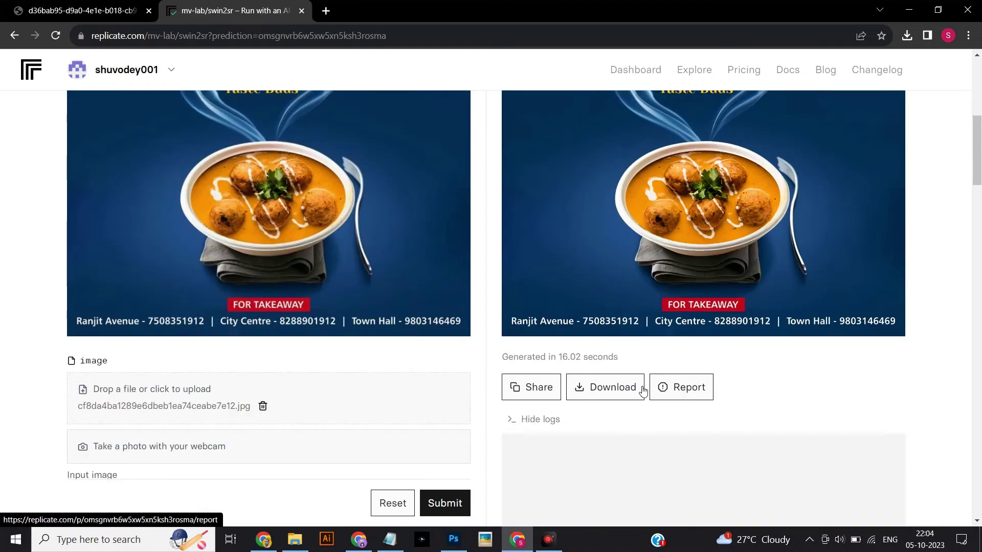
Download the upscaled output and refresh the Downloads folder in File Explorer to show it.
click(622, 392)
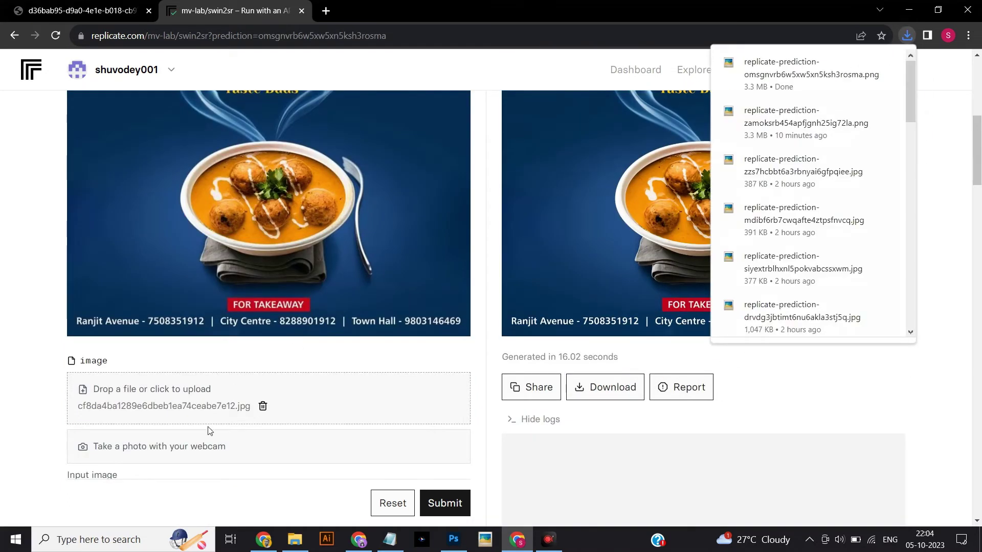
click(296, 540)
right_click(477, 362)
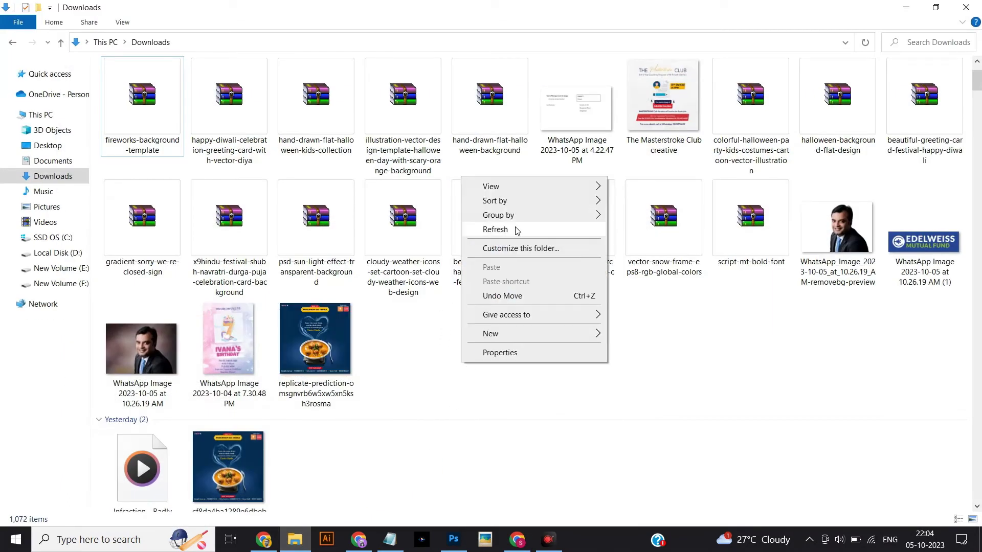
click(517, 231)
Preview the new upscaled poster PNG, then bring up options for the original poster file.
right_click(486, 362)
click(124, 180)
double_click(124, 180)
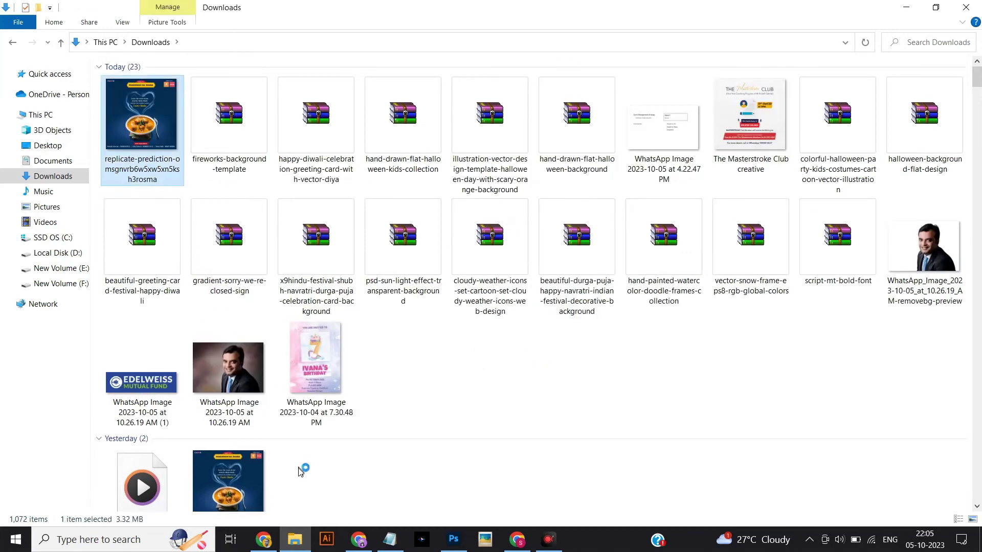
click(661, 480)
right_click(240, 475)
click(337, 468)
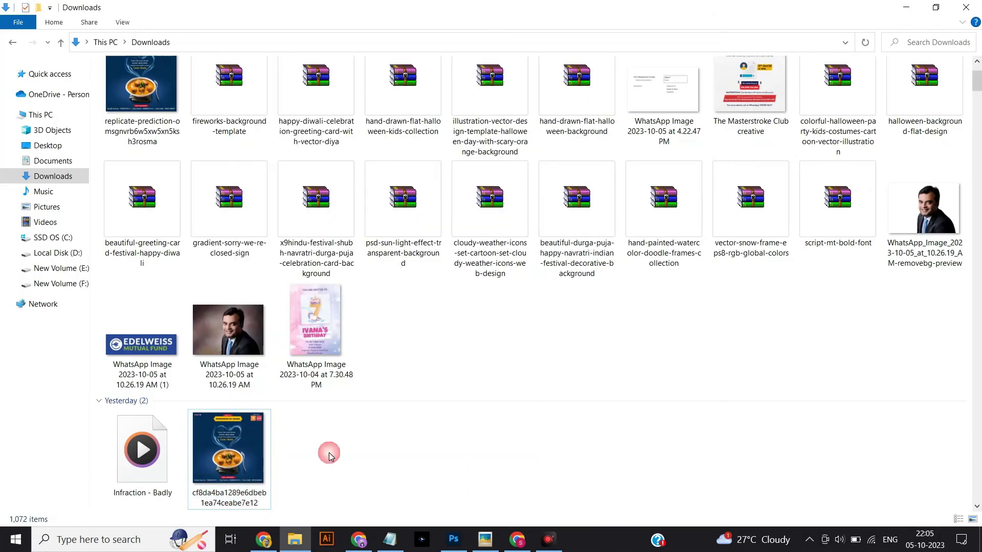
right_click(248, 460)
Open the original poster in Photos at full height, with the upscaled PNG beside it.
click(583, 394)
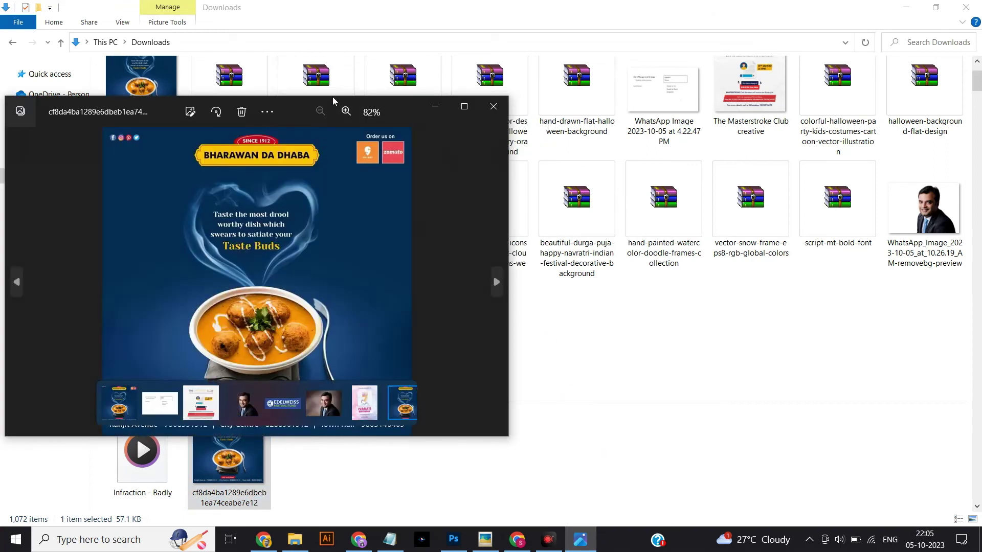
drag(283, 440, 269, 520)
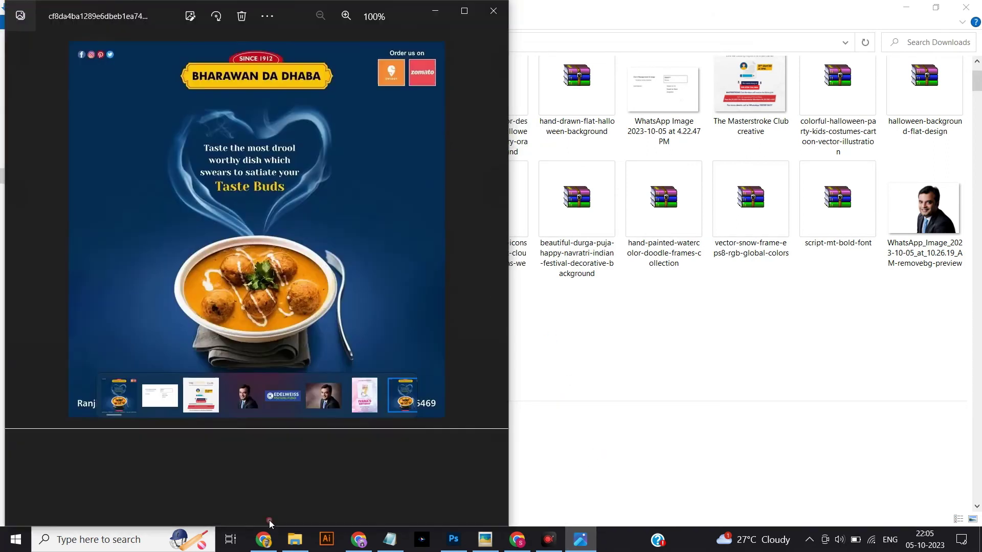
scroll(311, 243, up, 3)
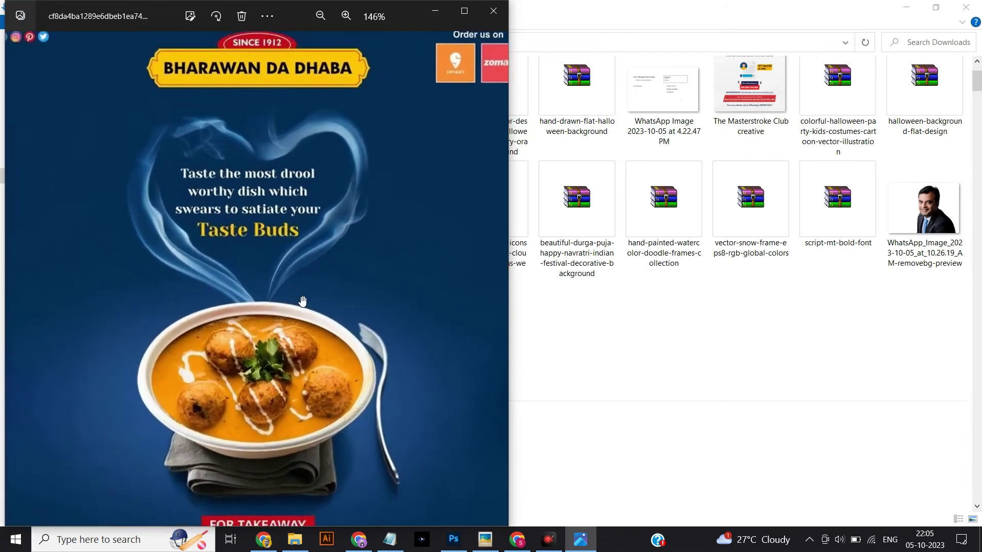
scroll(335, 342, down, 2)
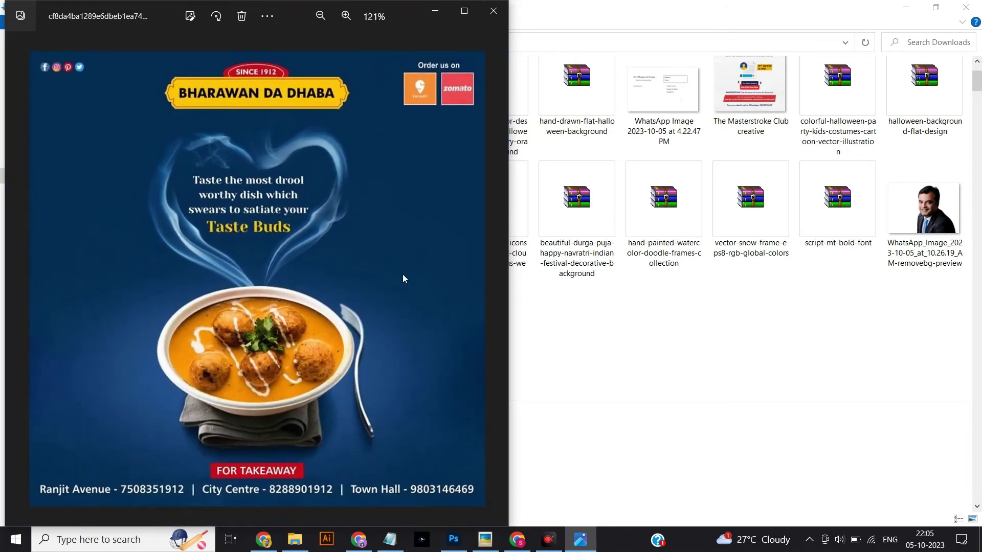
click(422, 538)
scroll(228, 200, up, 3)
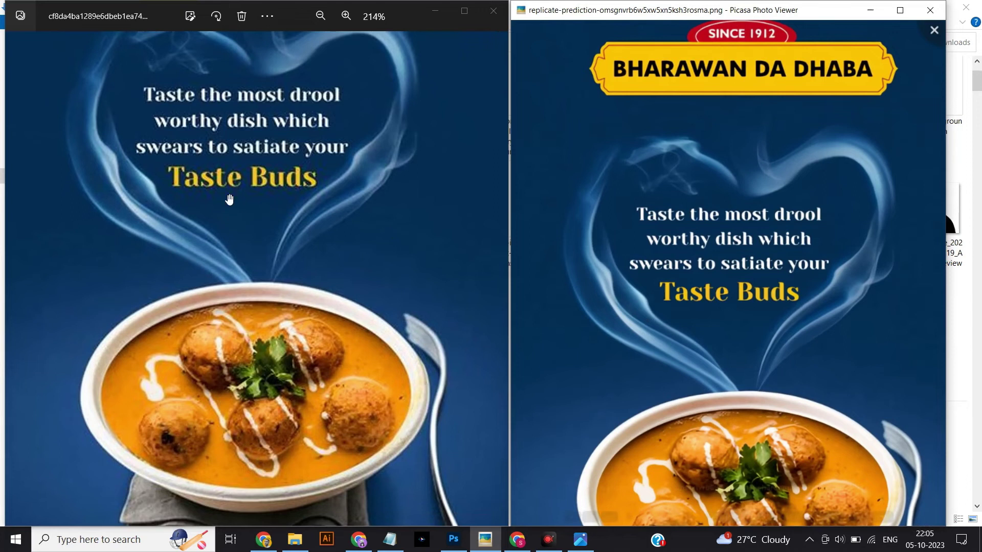
drag(228, 199, 228, 332)
drag(765, 295, 756, 290)
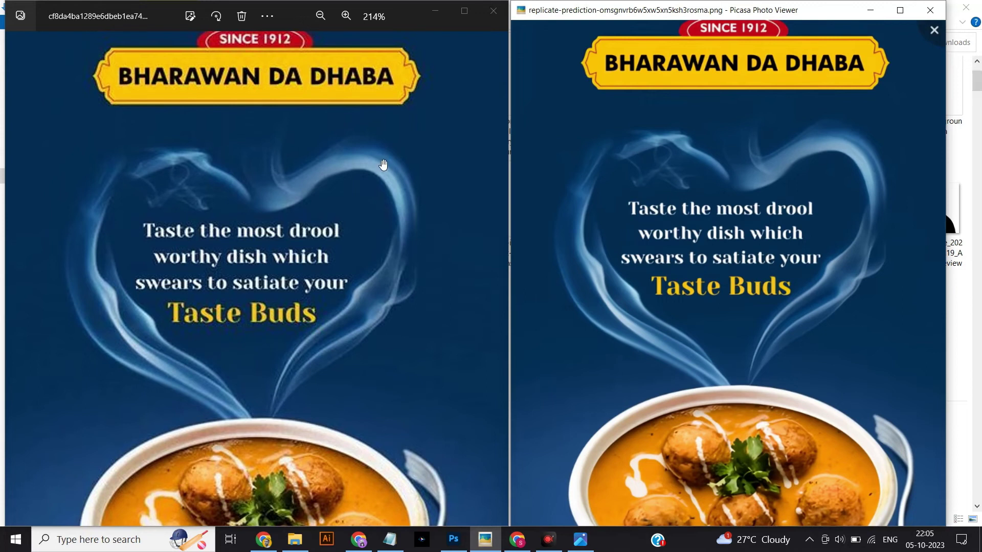
drag(382, 165, 382, 211)
drag(711, 200, 722, 238)
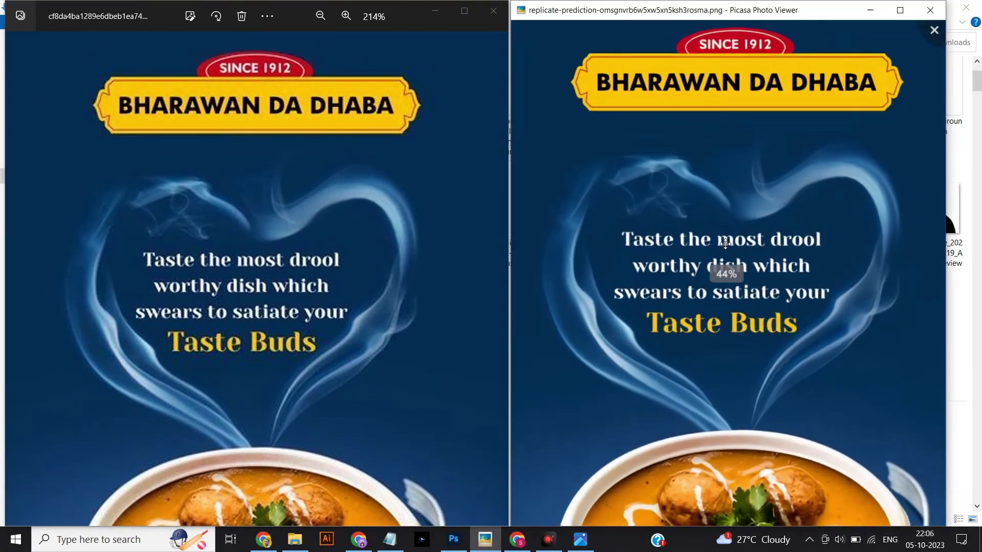
scroll(725, 272, up, 3)
scroll(290, 250, down, 1)
scroll(290, 251, up, 3)
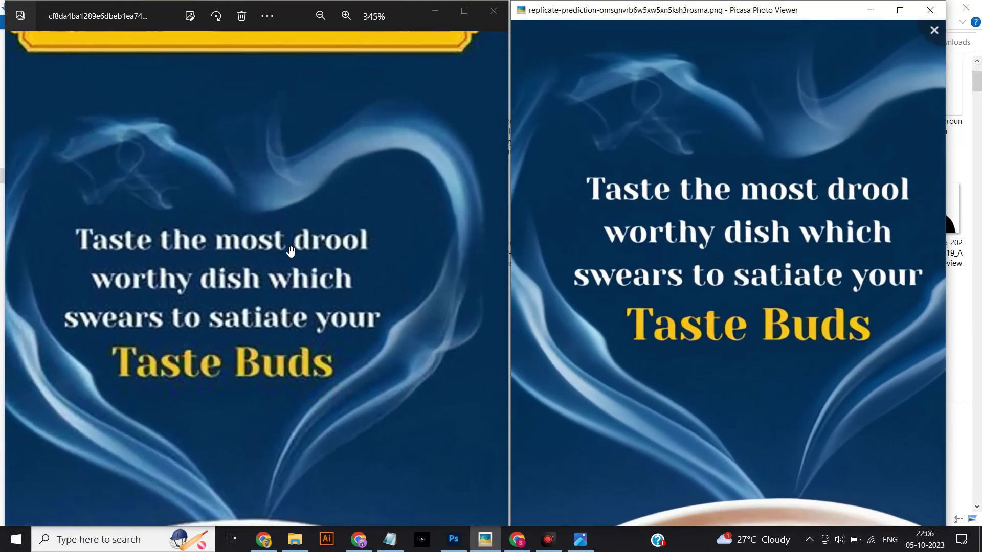
drag(540, 254, 548, 281)
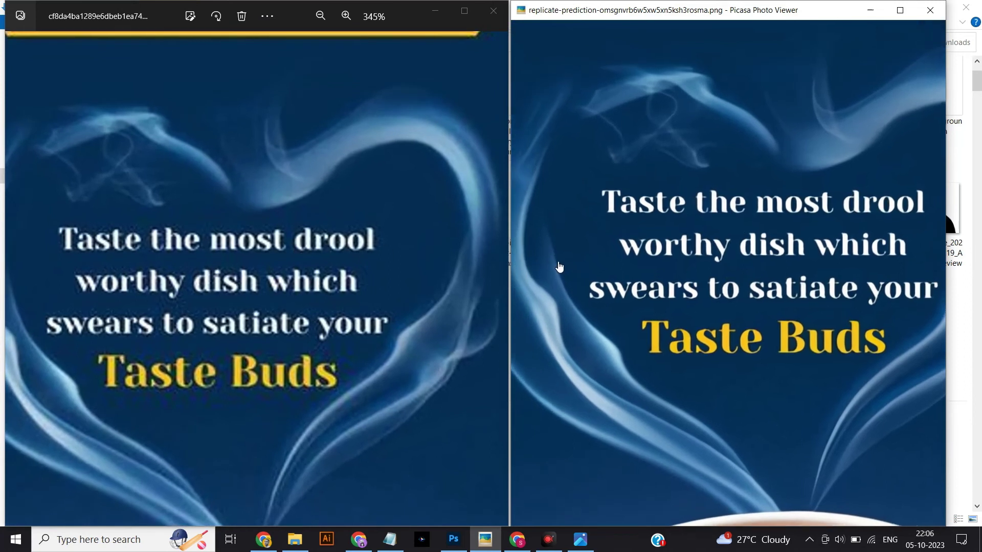
drag(283, 291, 295, 267)
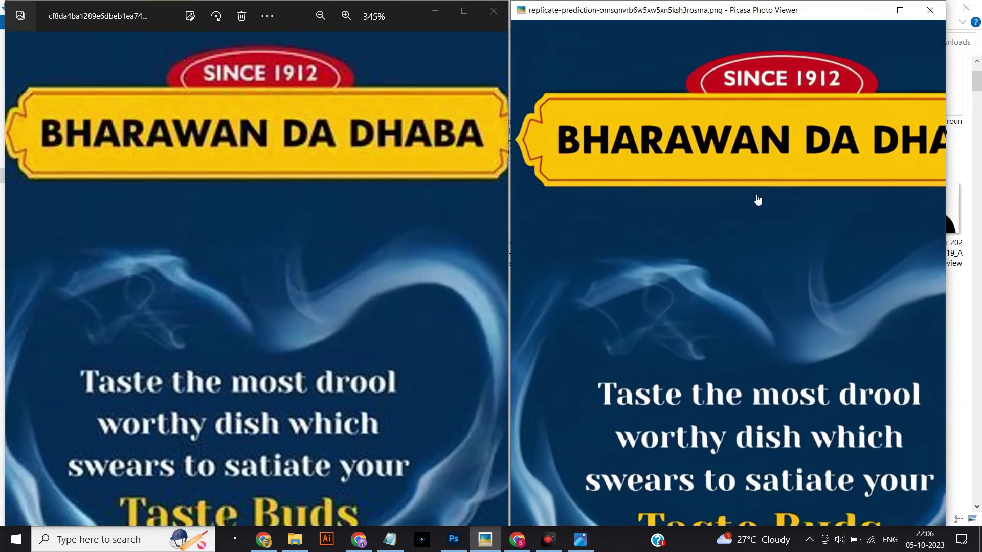
mouse_move(755, 199)
mouse_down()
mouse_move(735, 213)
mouse_move(703, 191)
mouse_up()
click(679, 204)
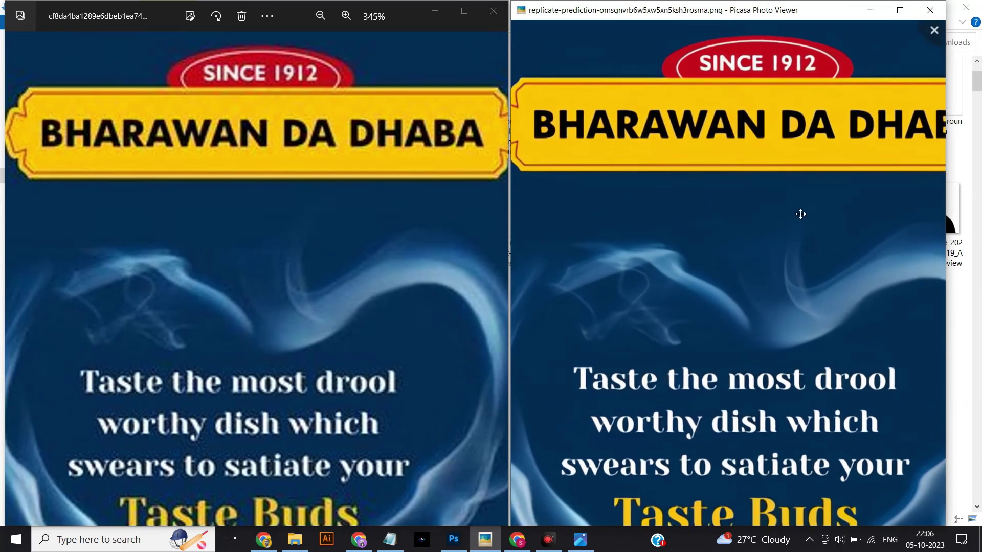
scroll(605, 248, down, 3)
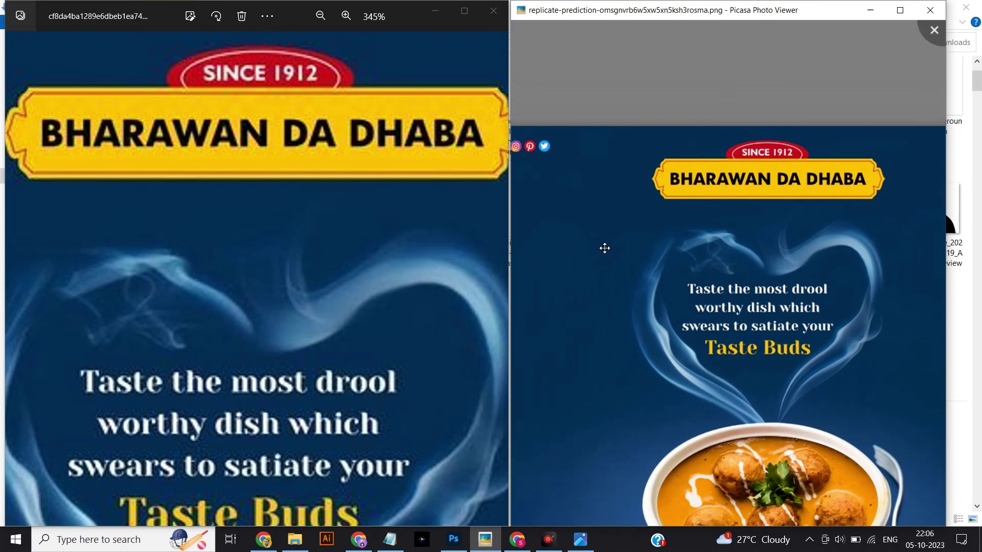